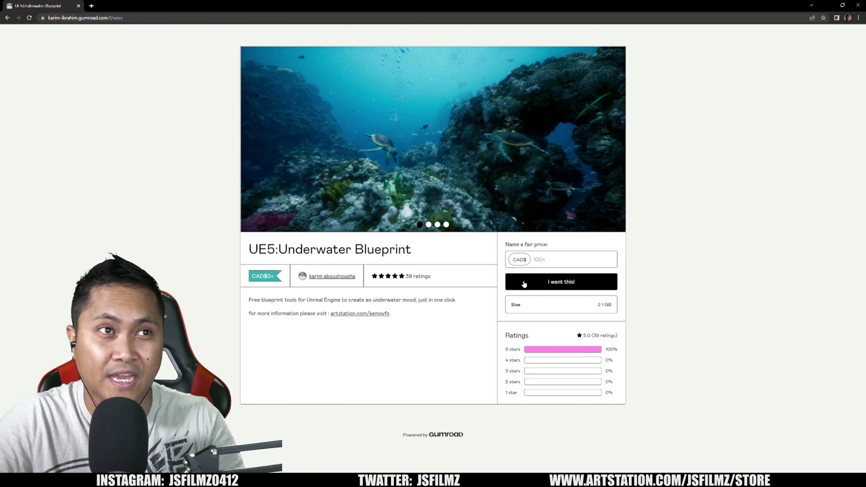
- Place a Nordic coastal cliff rock in the desert level and rotate it sideways
{"action": "left_click", "coordinate": [831, 6]}
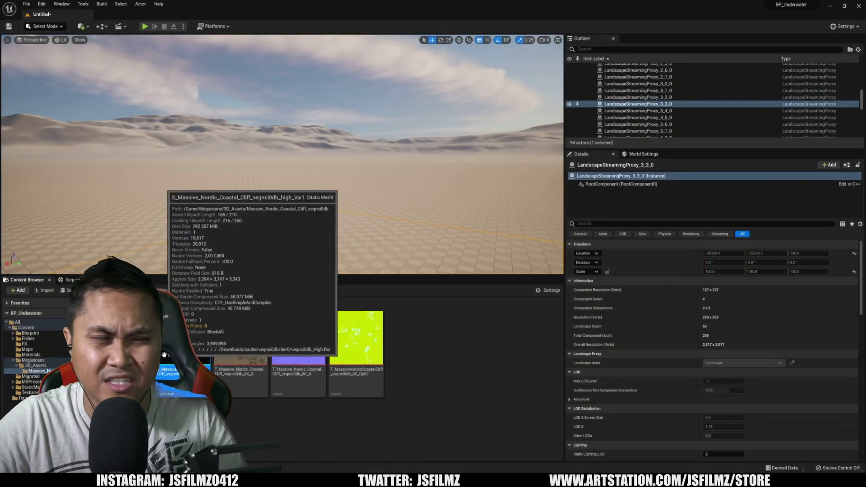
{"action": "left_click_drag", "start_coordinate": [185, 338], "coordinate": [230, 217]}
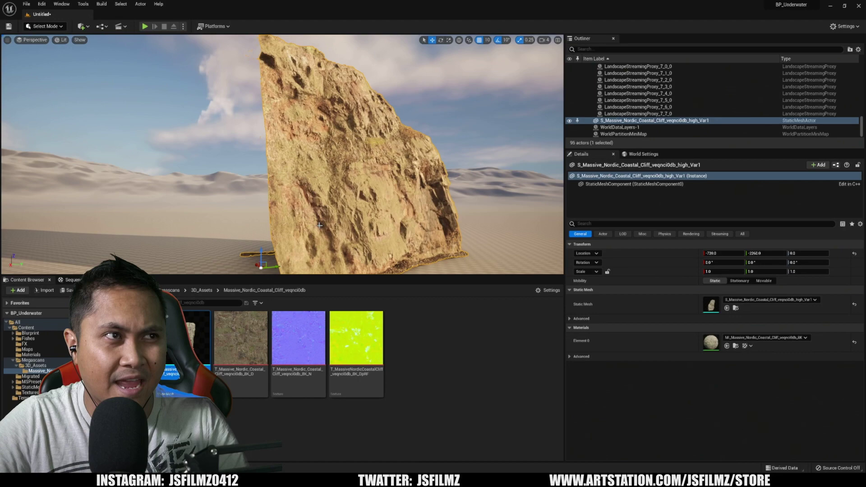
{"action": "right_click_drag", "start_coordinate": [339, 170], "coordinate": [284, 189]}
{"action": "key", "text": "e"}
{"action": "left_click_drag", "start_coordinate": [268, 197], "coordinate": [203, 193]}
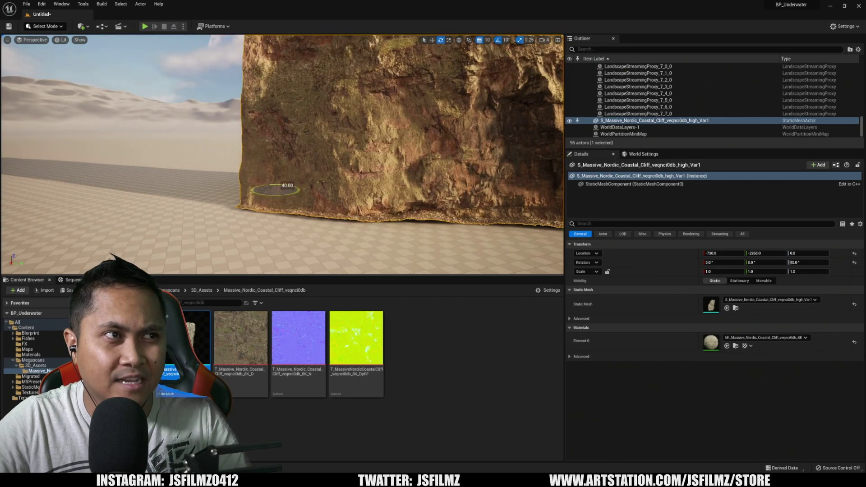
{"action": "right_click_drag", "start_coordinate": [338, 169], "coordinate": [283, 196]}
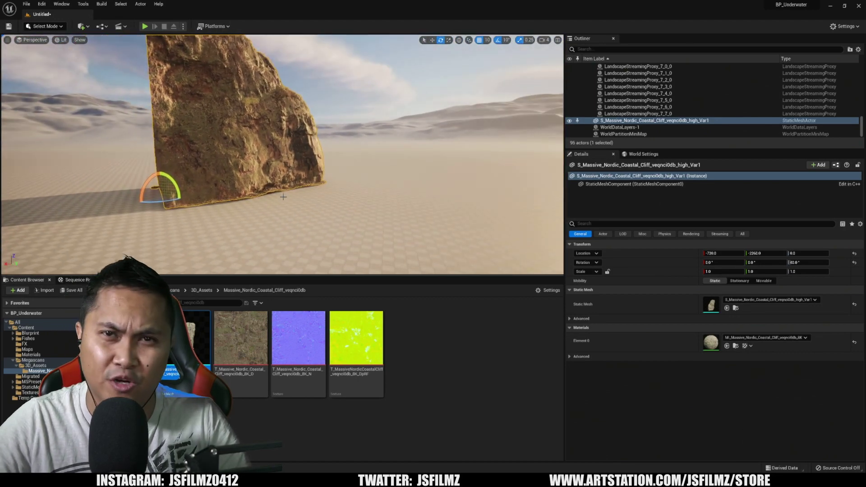
- Alt-drag a duplicate cliff to the right and turn it 180° to face the first
{"action": "mouse_move", "coordinate": [148, 195]}
{"action": "left_mouse_down", "text": "alt"}
{"action": "mouse_move", "coordinate": [429, 213]}
{"action": "mouse_move", "coordinate": [406, 203]}
{"action": "left_mouse_up", "text": "alt"}
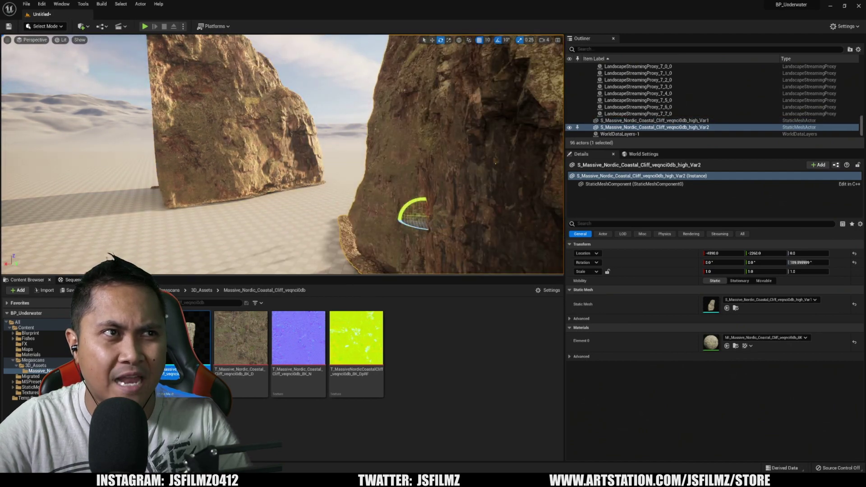
{"action": "mouse_move", "coordinate": [339, 169]}
{"action": "right_mouse_down"}
{"action": "mouse_move", "coordinate": [285, 190]}
{"action": "mouse_move", "coordinate": [285, 170]}
{"action": "right_mouse_up"}
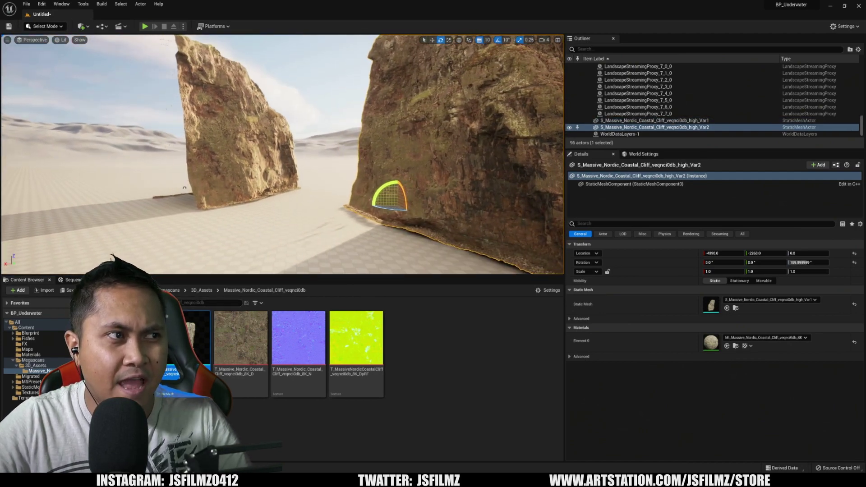
{"action": "left_click", "coordinate": [26, 328]}
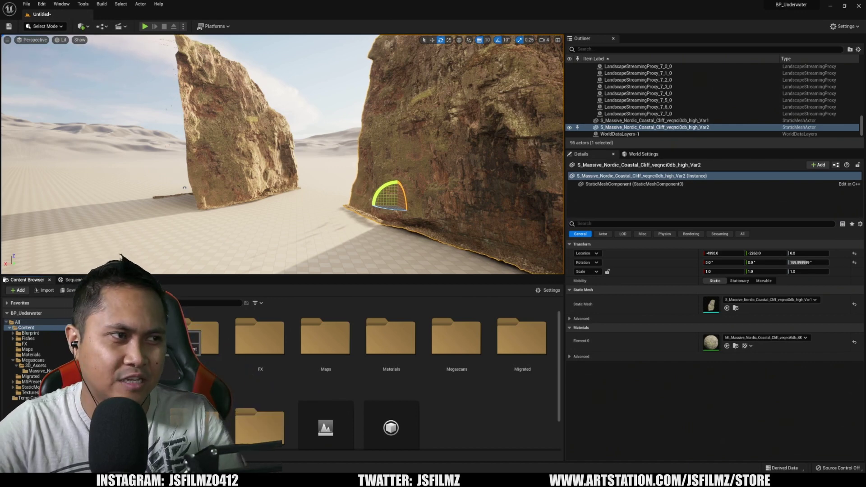
- Drop BP_UnderWater from the Blueprint folder into the level
{"action": "left_click", "coordinate": [30, 333]}
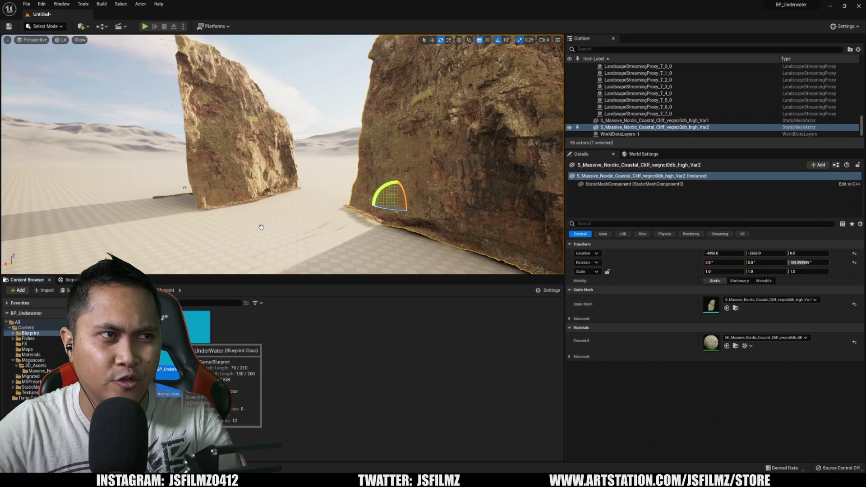
{"action": "left_click_drag", "start_coordinate": [262, 227], "coordinate": [261, 227]}
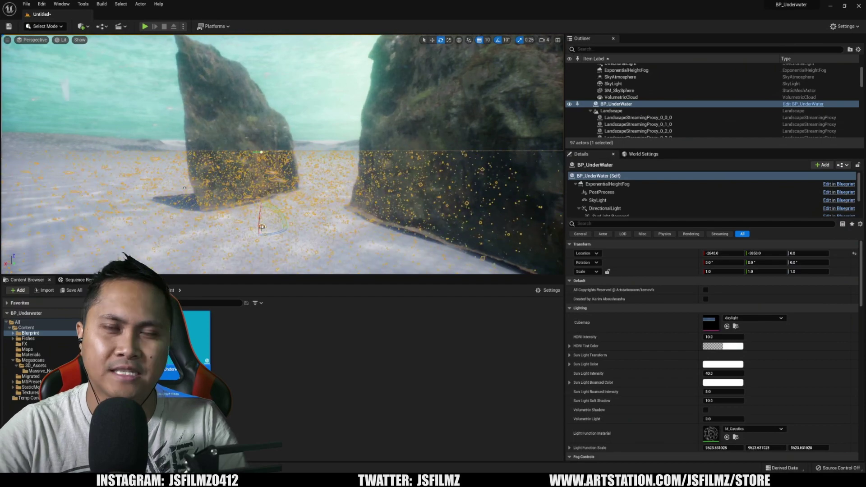
{"action": "key", "text": "ctrl+z"}
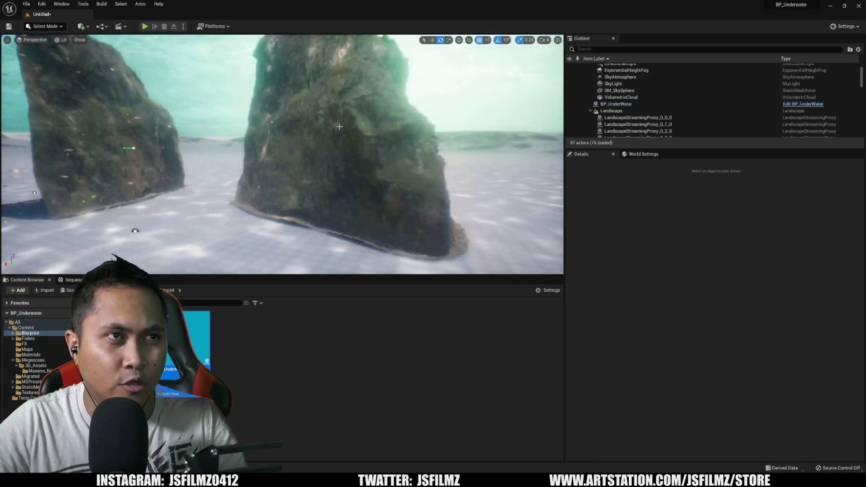
{"action": "scroll", "coordinate": [668, 122], "scroll_direction": "up", "scroll_amount": 3}
- Shift-select DirectionalLight through VolumetricCloud in the Outliner
{"action": "left_click", "coordinate": [620, 87]}
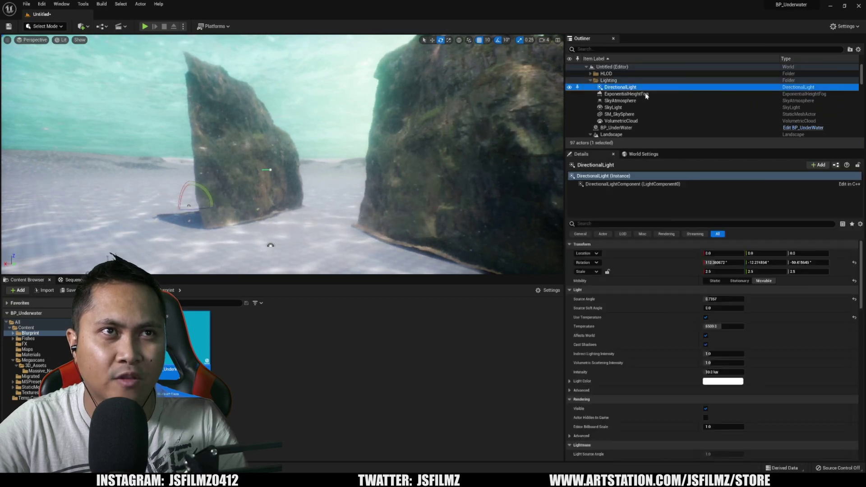
{"action": "left_click", "coordinate": [620, 100], "text": "ctrl"}
{"action": "left_click", "coordinate": [619, 114], "text": "ctrl"}
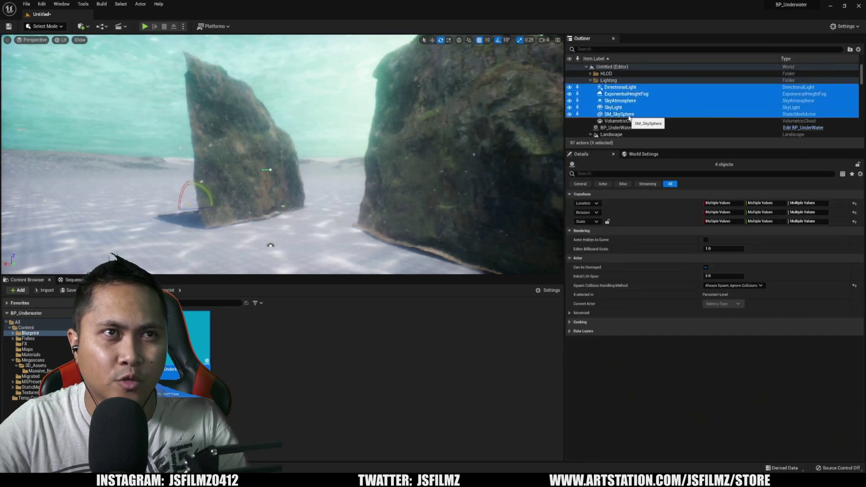
- Delete the original lighting actors, then widen and heighten the viewport to view the rocks
{"action": "key", "text": "Delete"}
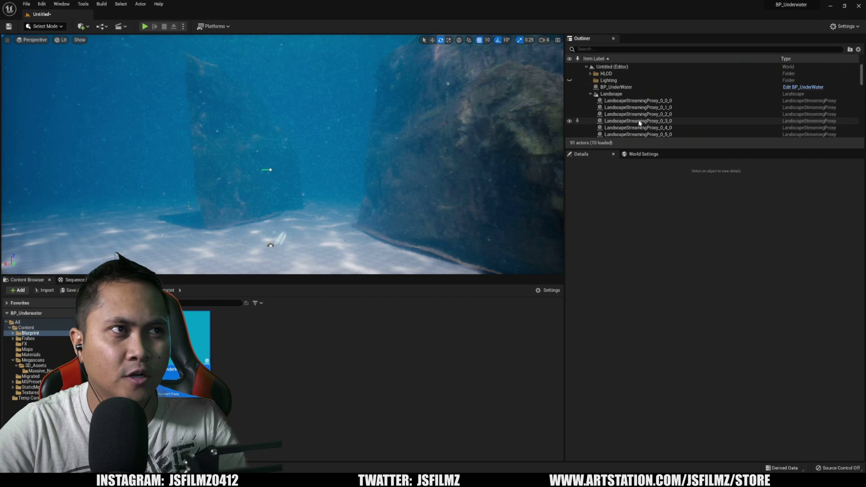
{"action": "right_click_drag", "start_coordinate": [368, 176], "coordinate": [305, 176]}
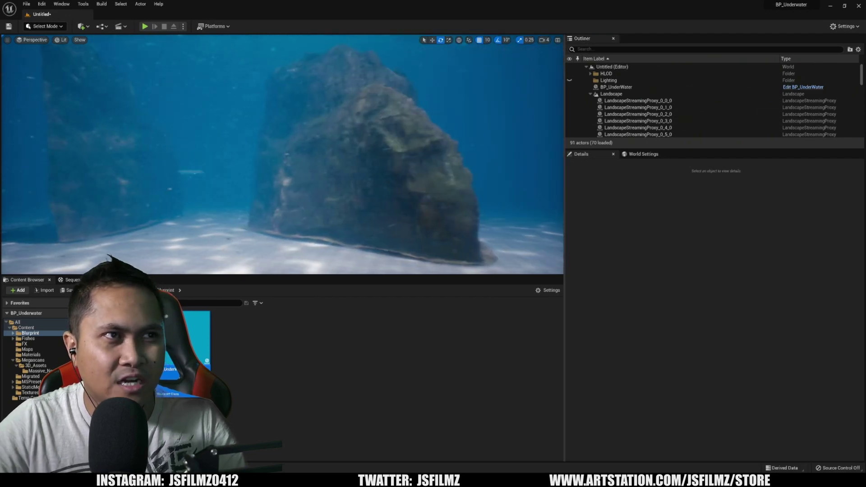
{"action": "left_click_drag", "start_coordinate": [565, 166], "coordinate": [573, 165]}
{"action": "left_click_drag", "start_coordinate": [637, 166], "coordinate": [685, 166]}
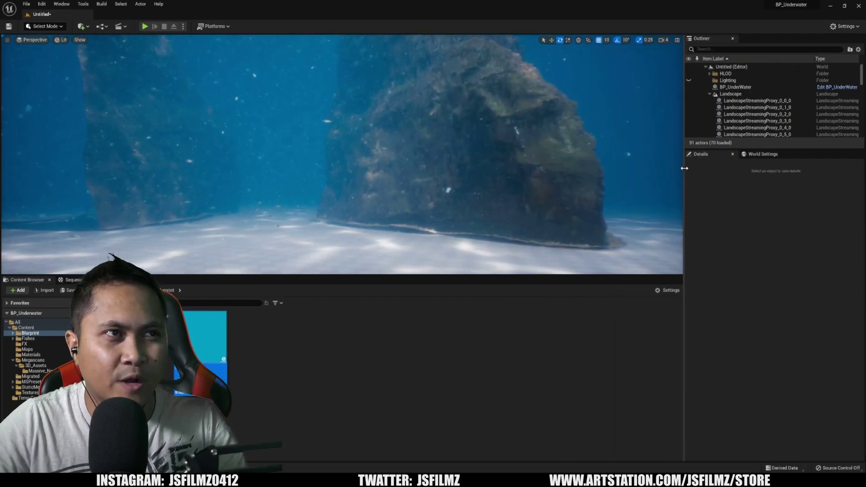
{"action": "left_click_drag", "start_coordinate": [422, 276], "coordinate": [423, 357]}
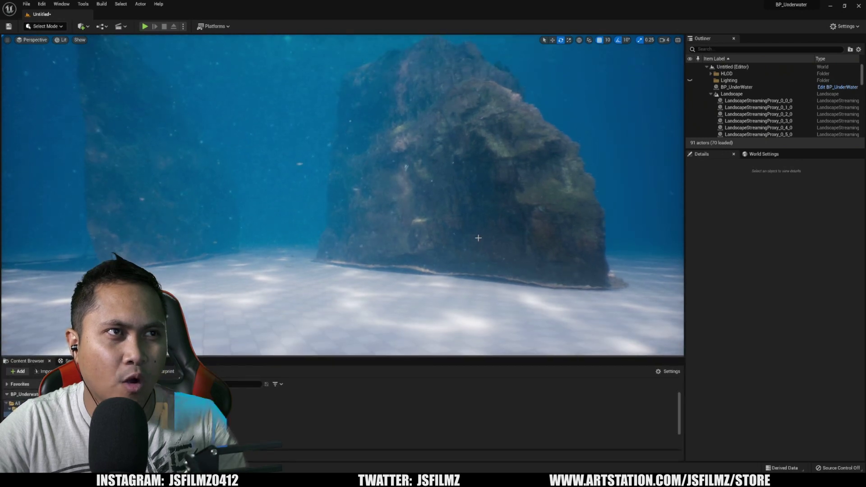
{"action": "right_click_drag", "start_coordinate": [441, 203], "coordinate": [475, 240]}
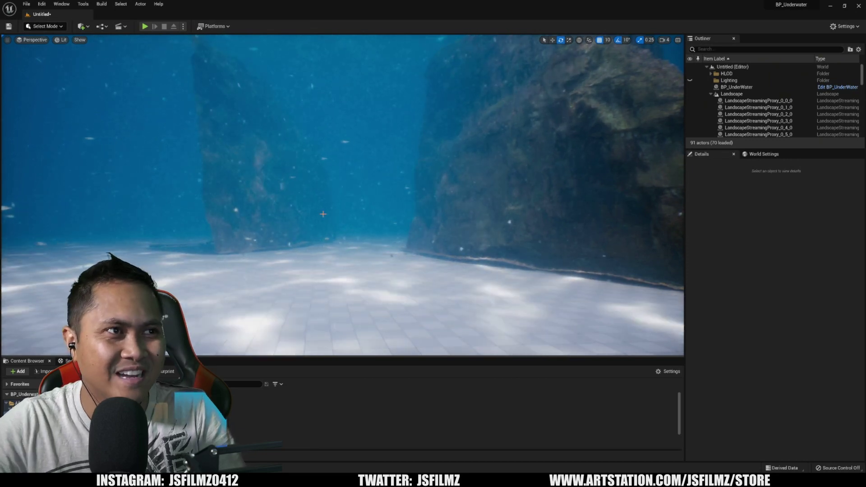
- Rotate the left cliff around Z and raise the UnderWater sun intensity to about 43
{"action": "left_click", "coordinate": [256, 202]}
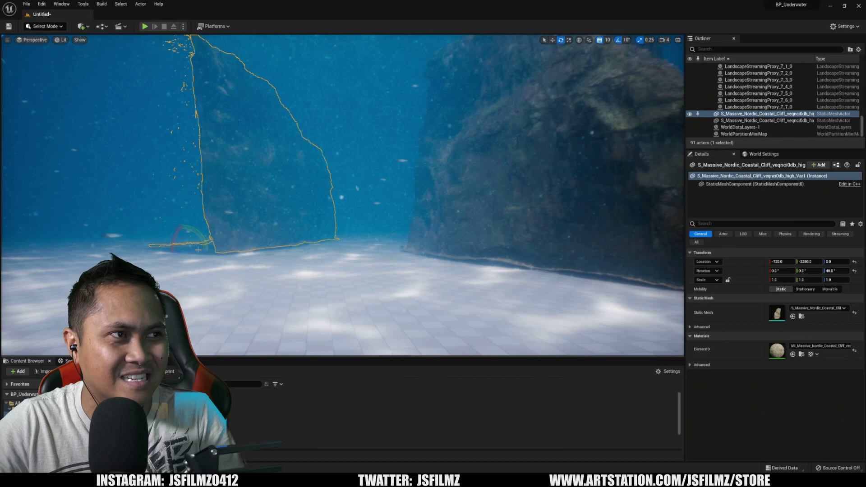
{"action": "left_click_drag", "start_coordinate": [194, 252], "coordinate": [223, 243]}
{"action": "right_click_drag", "start_coordinate": [304, 203], "coordinate": [401, 281]}
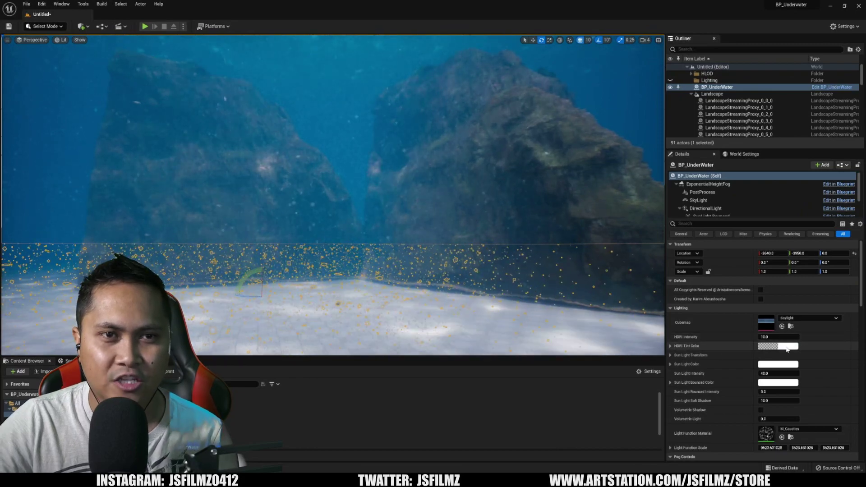
{"action": "left_click_drag", "start_coordinate": [765, 373], "coordinate": [778, 373]}
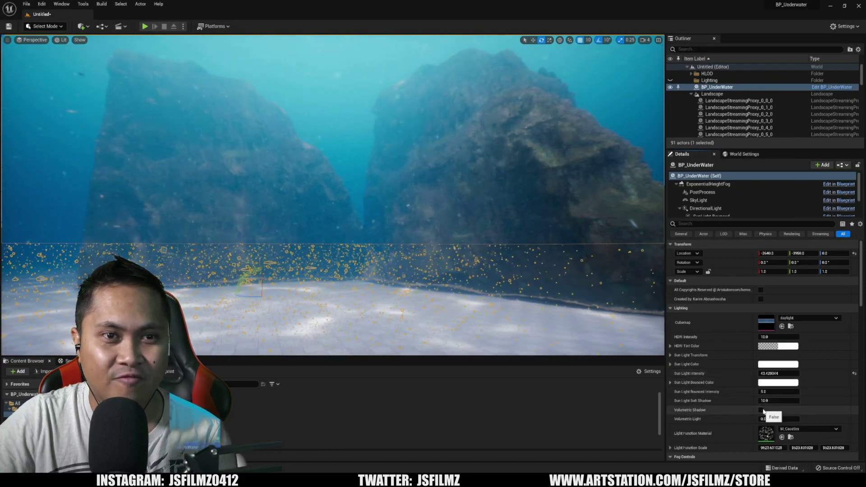
- Sink a cliff about 80 units into the sandy seabed
{"action": "middle_click_drag", "start_coordinate": [339, 203], "coordinate": [305, 169]}
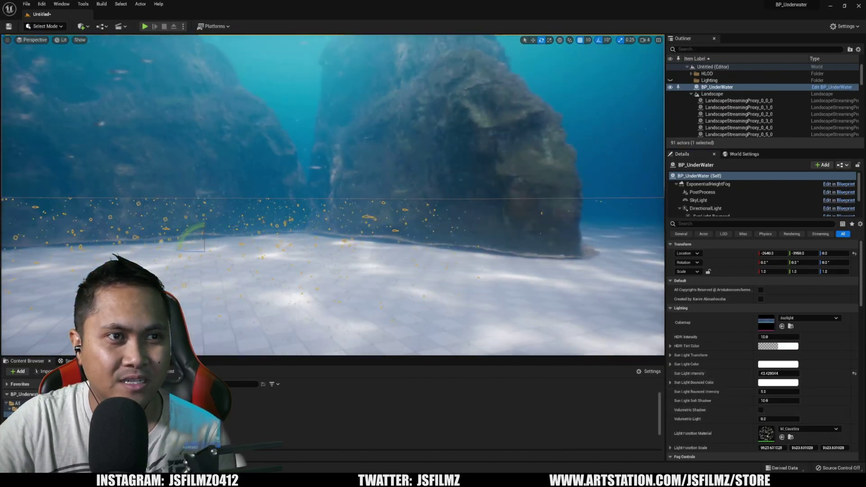
{"action": "left_click", "coordinate": [440, 136]}
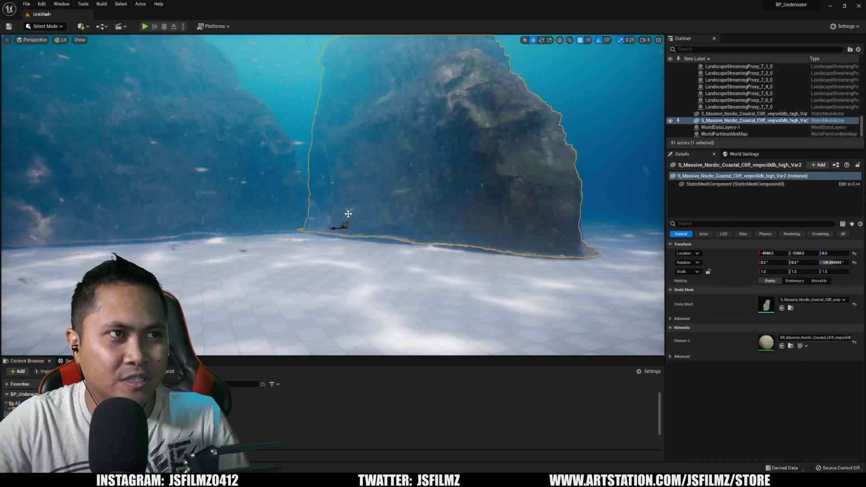
{"action": "left_click_drag", "start_coordinate": [345, 210], "coordinate": [342, 230]}
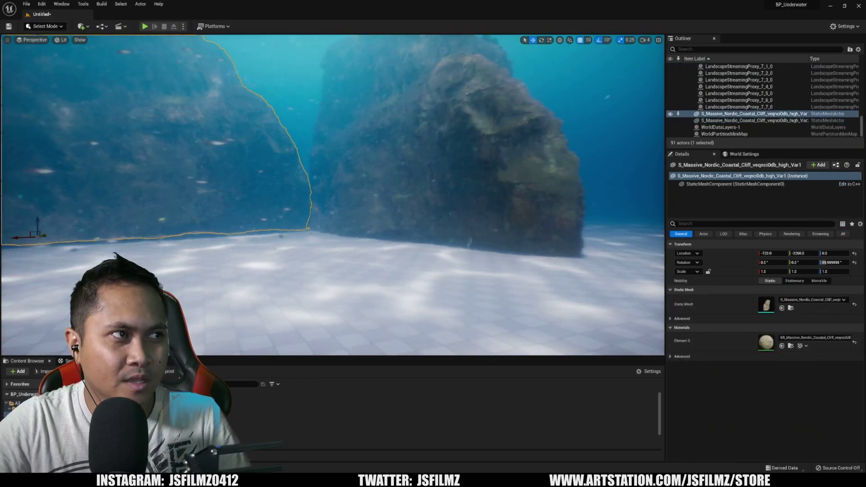
{"action": "left_click", "coordinate": [271, 169]}
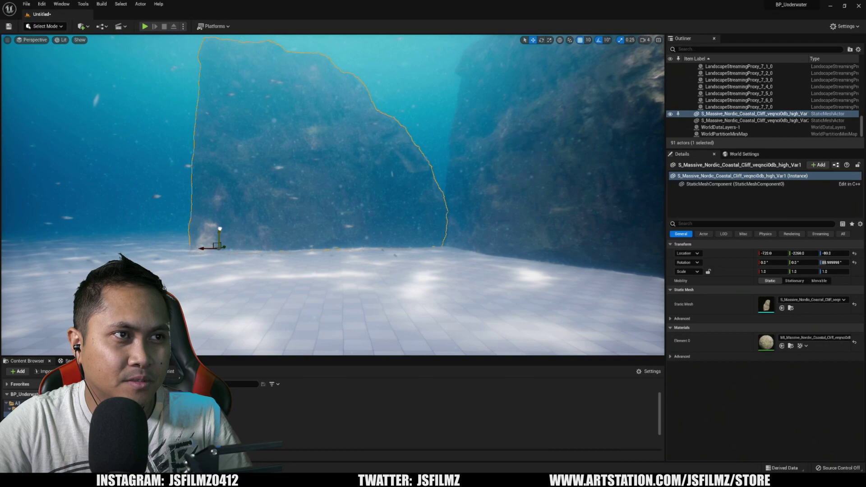
- Fly around the cliffs and select the BP_UnderWater actor
{"action": "right_click_drag", "start_coordinate": [338, 204], "coordinate": [203, 170]}
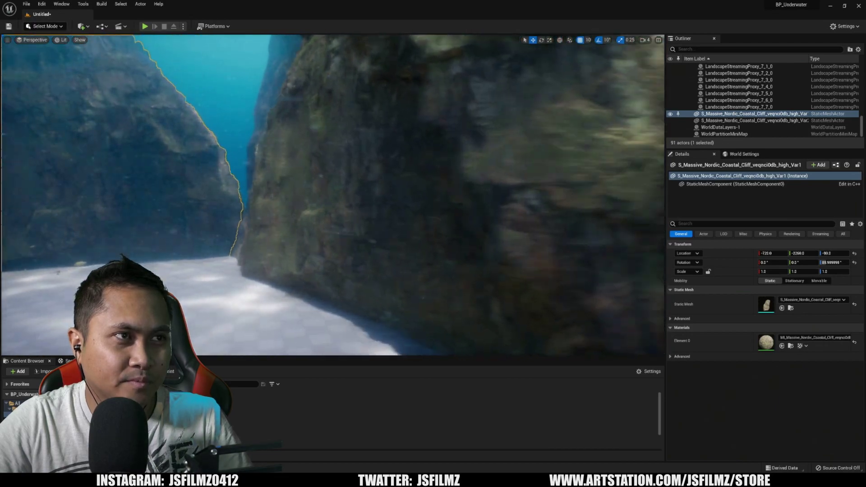
{"action": "right_click_drag", "start_coordinate": [339, 203], "coordinate": [271, 190]}
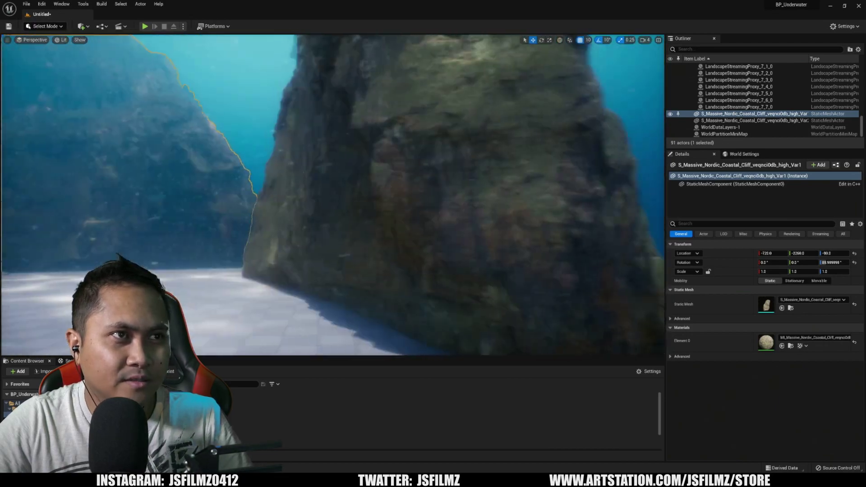
{"action": "right_click_drag", "start_coordinate": [338, 204], "coordinate": [304, 190]}
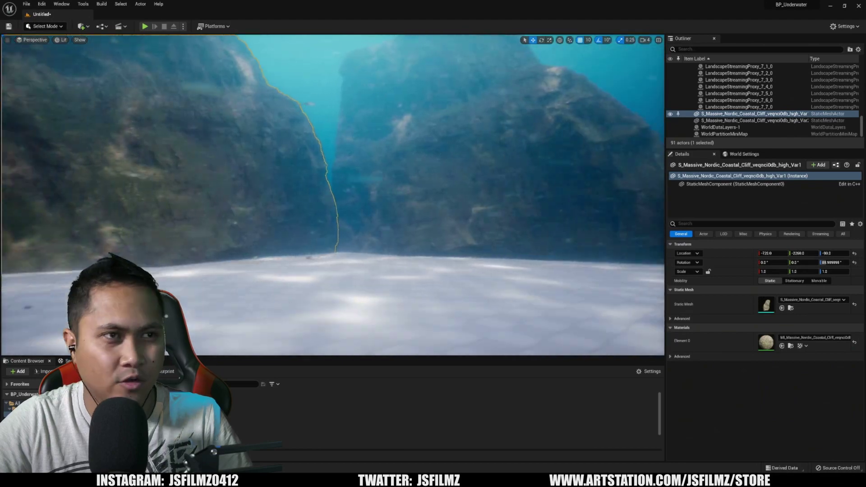
{"action": "left_click", "coordinate": [342, 260]}
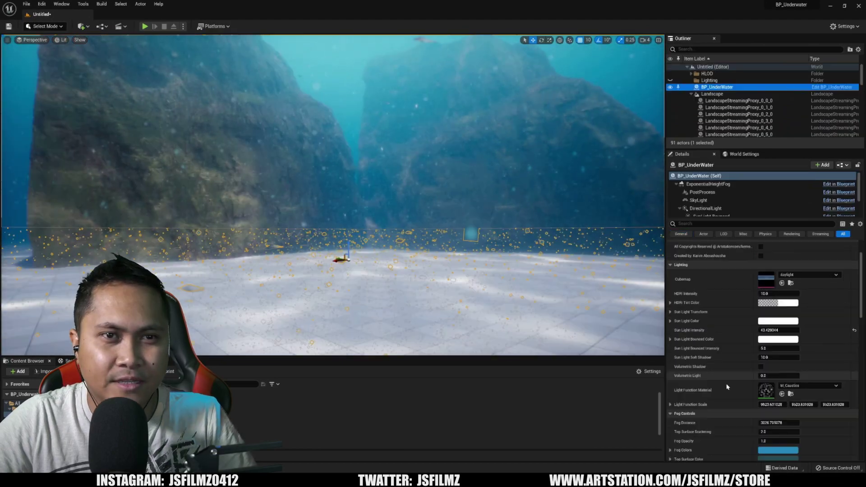
- Open M_Caustics from the Light Function Material slot and inspect its graph
{"action": "double_click", "coordinate": [766, 391]}
{"action": "scroll", "coordinate": [492, 242], "scroll_direction": "down", "scroll_amount": 2}
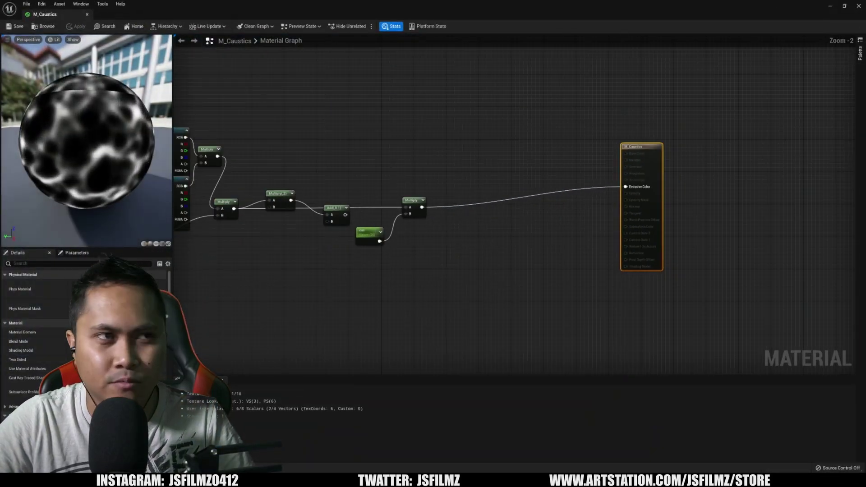
{"action": "scroll", "coordinate": [305, 203], "scroll_direction": "up", "scroll_amount": 1}
{"action": "right_click_drag", "start_coordinate": [304, 204], "coordinate": [372, 249]}
{"action": "scroll", "coordinate": [440, 271], "scroll_direction": "up", "scroll_amount": 1}
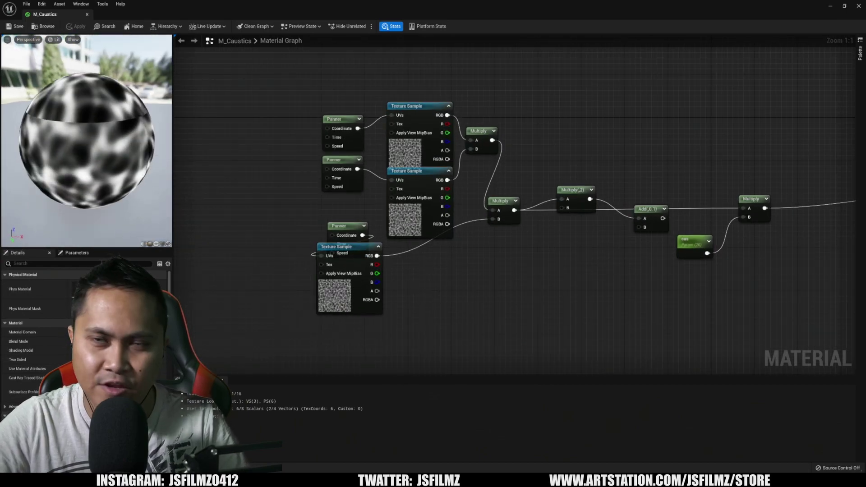
{"action": "left_click_drag", "start_coordinate": [311, 4], "coordinate": [474, 147]}
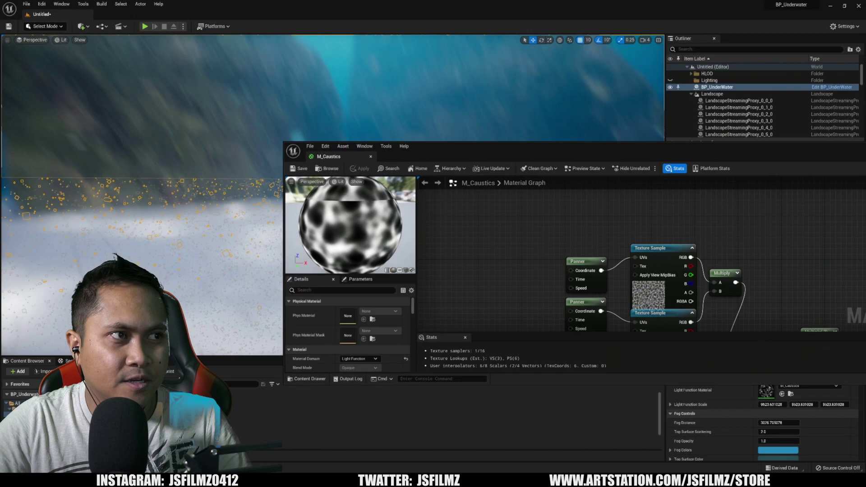
- Watch the caustics rippling over the sand, then put away the material editor
{"action": "right_click_drag", "start_coordinate": [203, 135], "coordinate": [203, 197]}
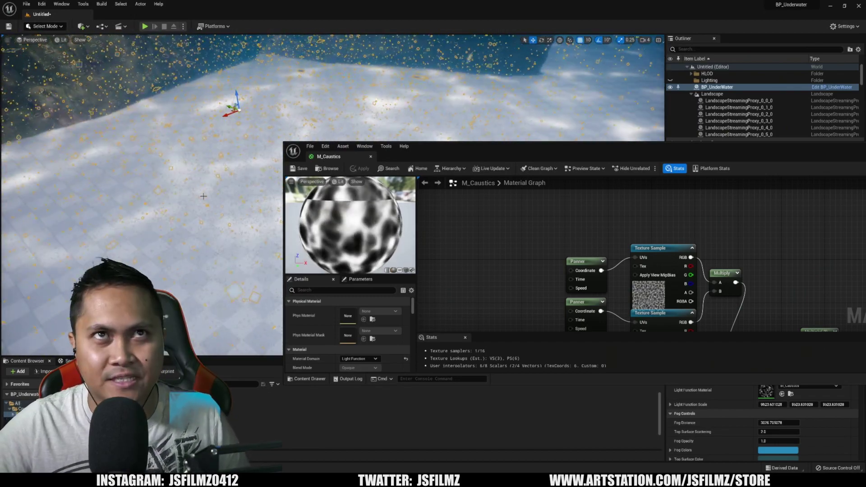
{"action": "right_click_drag", "start_coordinate": [203, 196], "coordinate": [196, 197]}
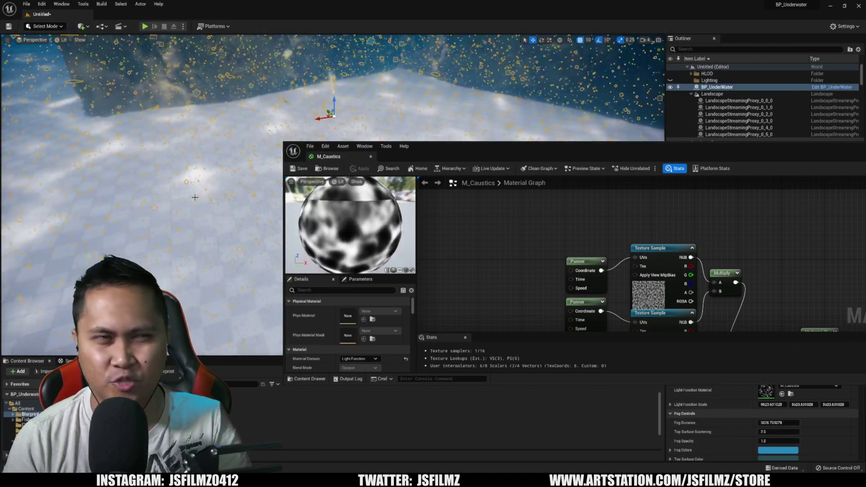
{"action": "mouse_move", "coordinate": [195, 197]}
{"action": "right_mouse_down"}
{"action": "mouse_move", "coordinate": [169, 198]}
{"action": "mouse_move", "coordinate": [169, 213]}
{"action": "mouse_move", "coordinate": [156, 204]}
{"action": "right_mouse_up"}
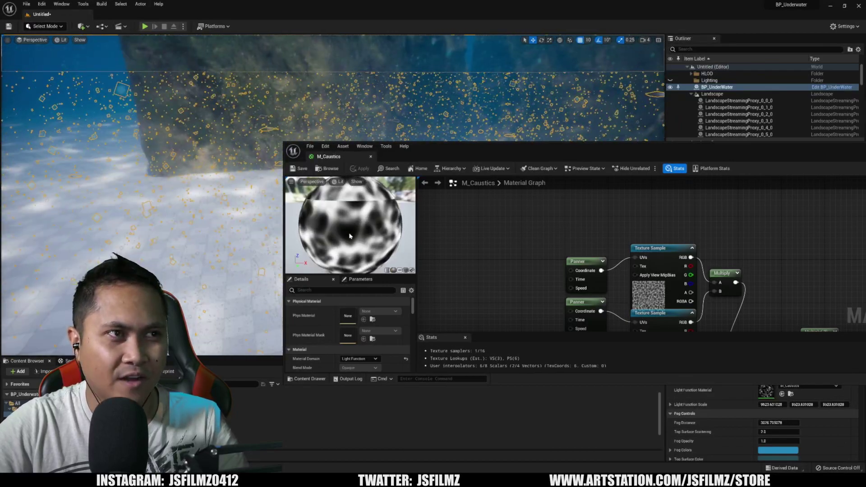
{"action": "left_click", "coordinate": [837, 149]}
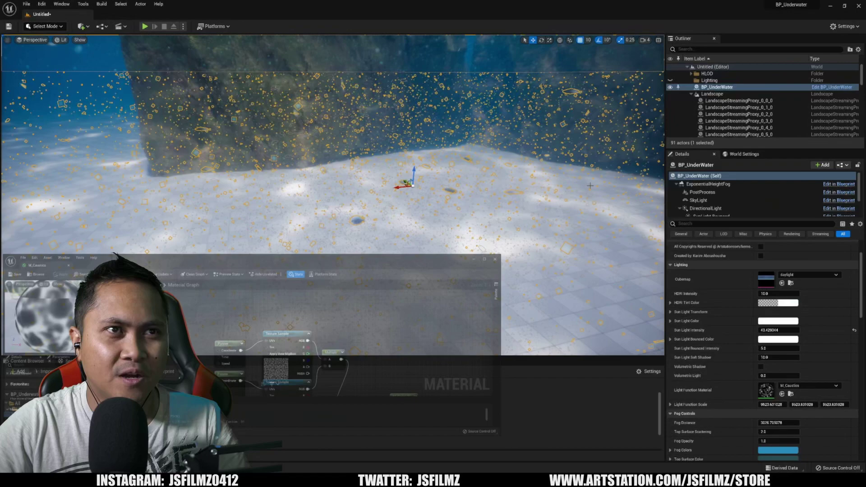
{"action": "right_click_drag", "start_coordinate": [407, 203], "coordinate": [432, 188]}
- Switch to Game View and set Fog Distance to about 1452 for thicker haze
{"action": "key", "text": "g"}
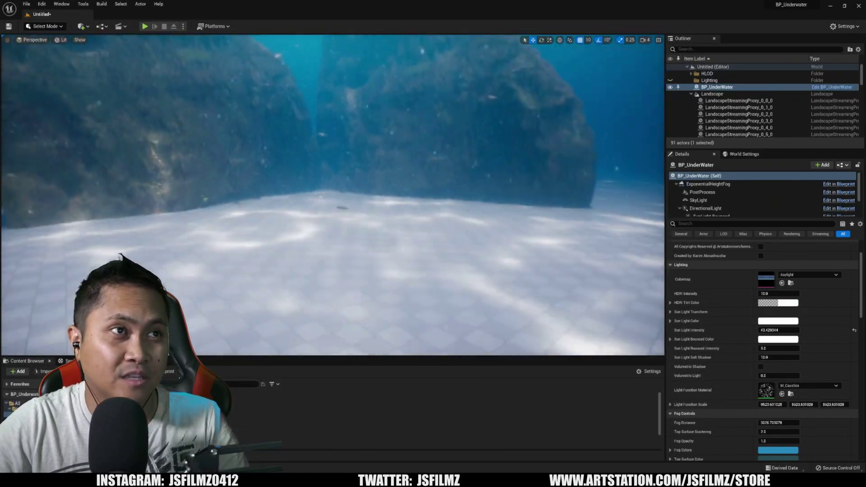
{"action": "scroll", "coordinate": [781, 357], "scroll_direction": "down", "scroll_amount": 2}
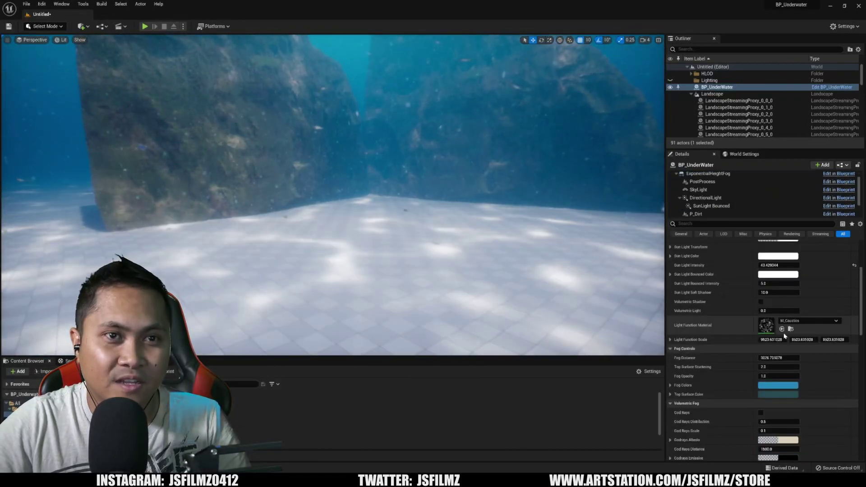
{"action": "scroll", "coordinate": [780, 357], "scroll_direction": "down", "scroll_amount": 2}
{"action": "left_click_drag", "start_coordinate": [780, 356], "coordinate": [798, 357]}
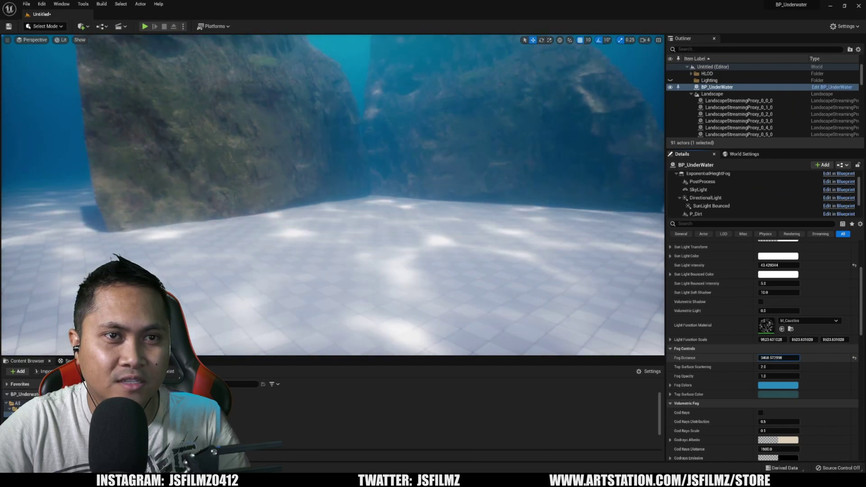
{"action": "right_click_drag", "start_coordinate": [339, 204], "coordinate": [406, 203]}
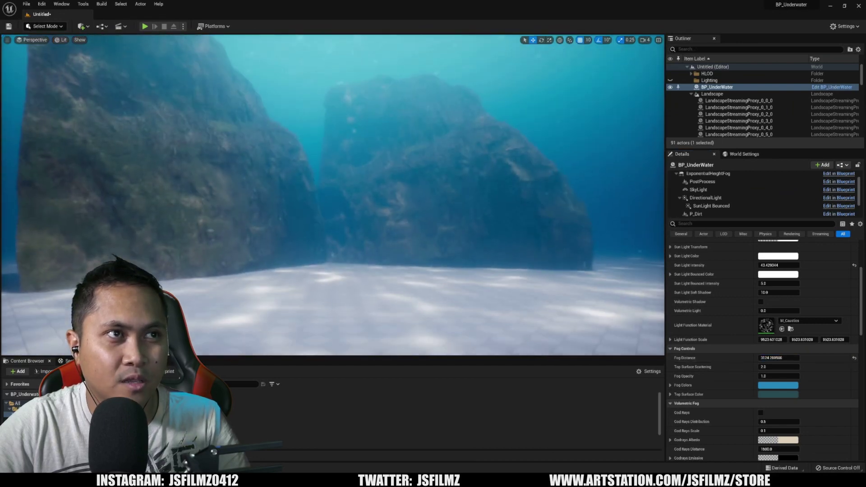
{"action": "right_click_drag", "start_coordinate": [338, 204], "coordinate": [380, 203]}
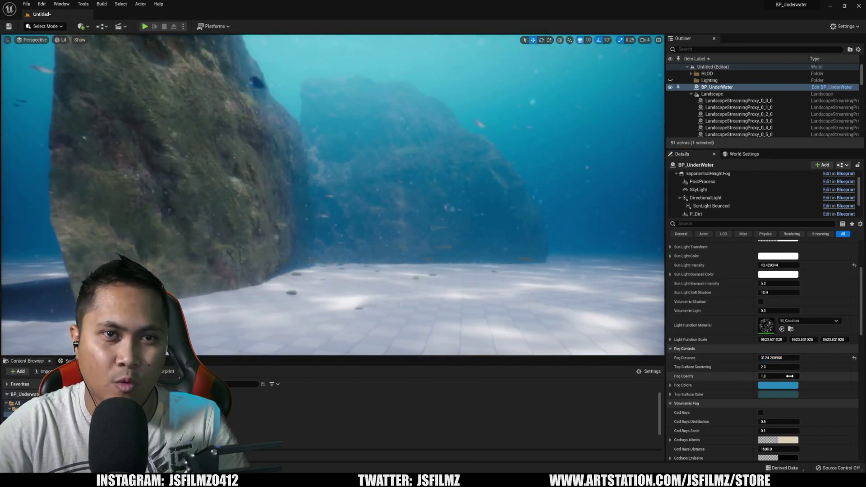
{"action": "left_click_drag", "start_coordinate": [782, 357], "coordinate": [777, 358]}
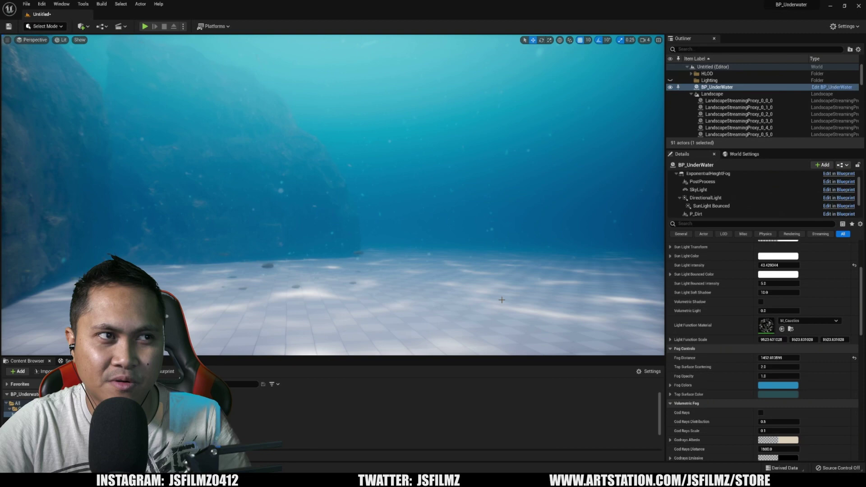
- Set the viewport Screen Percentage to 200 and look around the canyon
{"action": "left_click", "coordinate": [8, 41]}
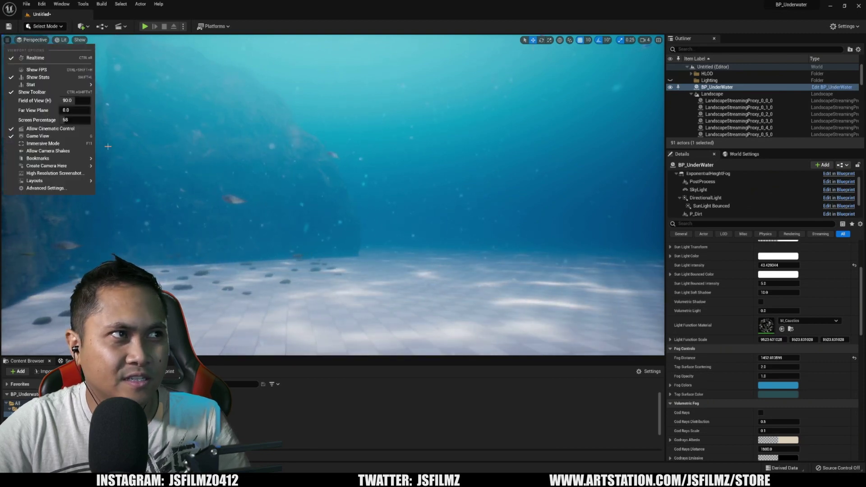
{"action": "left_click", "coordinate": [399, 251]}
{"action": "right_click_drag", "start_coordinate": [399, 251], "coordinate": [449, 253]}
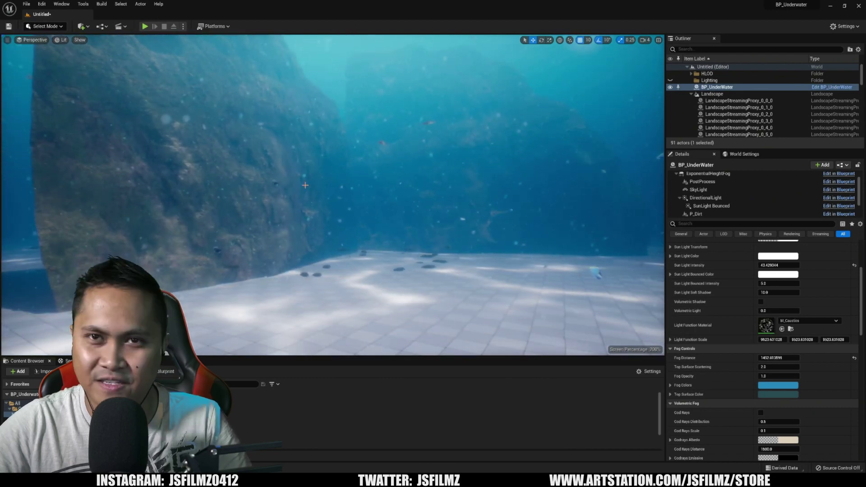
{"action": "left_click", "coordinate": [8, 41]}
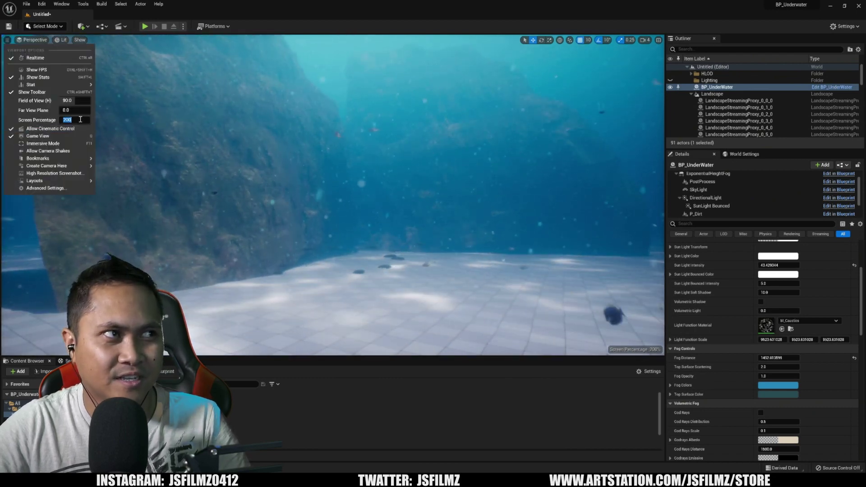
{"action": "key", "text": "Return"}
{"action": "right_click_drag", "start_coordinate": [339, 203], "coordinate": [380, 204]}
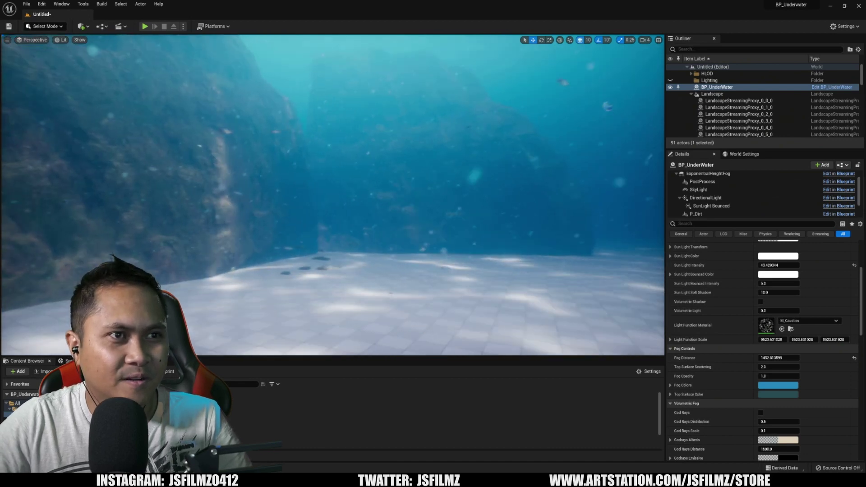
{"action": "mouse_move", "coordinate": [778, 367]}
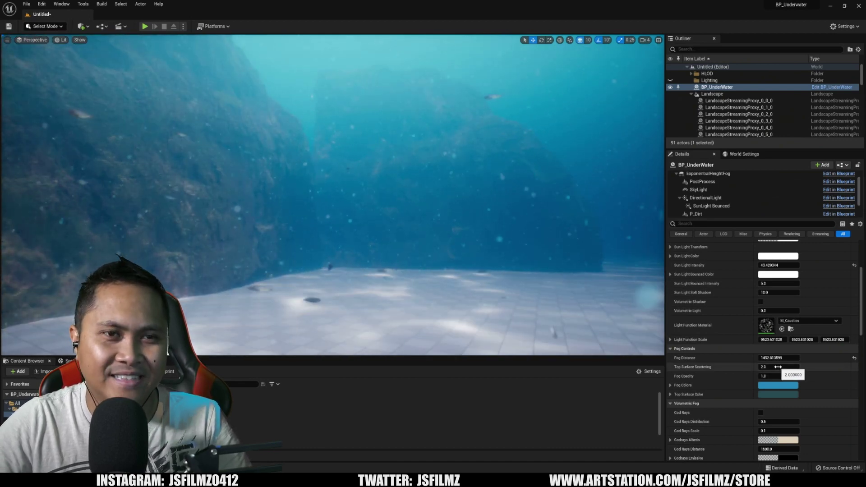
{"action": "right_click_drag", "start_coordinate": [339, 203], "coordinate": [270, 170]}
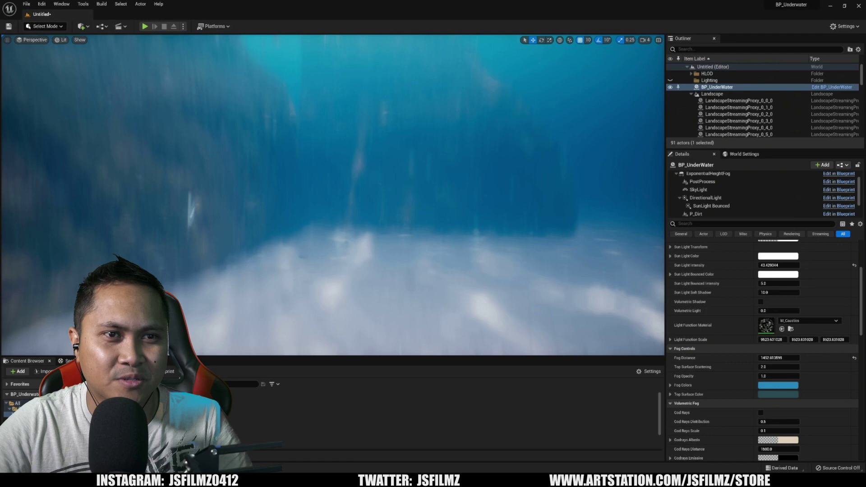
{"action": "right_click_drag", "start_coordinate": [338, 203], "coordinate": [237, 170]}
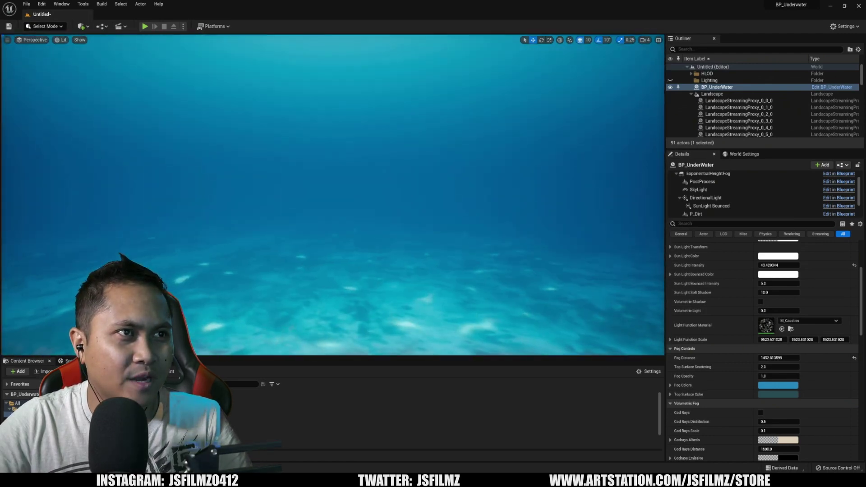
{"action": "right_click_drag", "start_coordinate": [338, 203], "coordinate": [271, 169]}
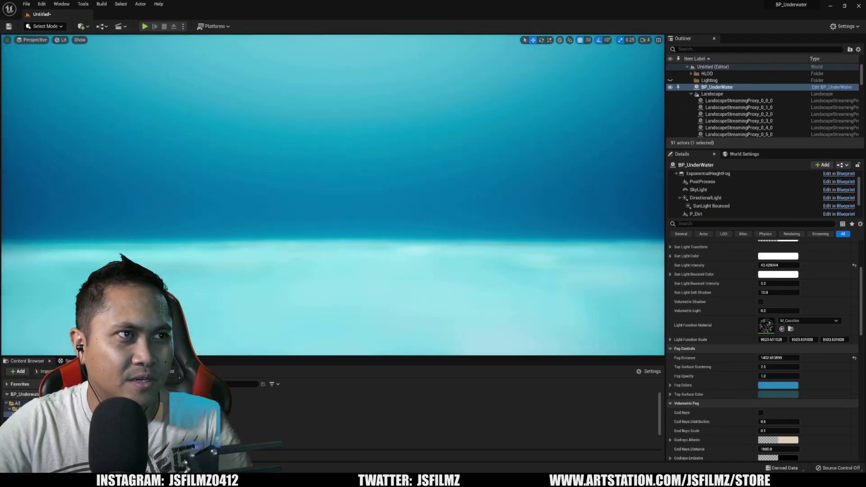
{"action": "mouse_move", "coordinate": [338, 203]}
{"action": "right_mouse_down"}
{"action": "mouse_move", "coordinate": [547, 158]}
{"action": "mouse_move", "coordinate": [474, 176]}
{"action": "right_mouse_up"}
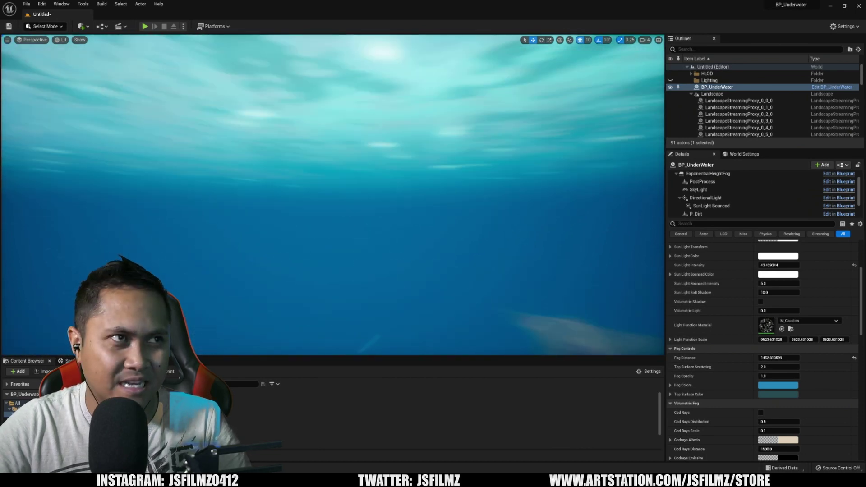
{"action": "right_click_drag", "start_coordinate": [331, 170], "coordinate": [331, 272]}
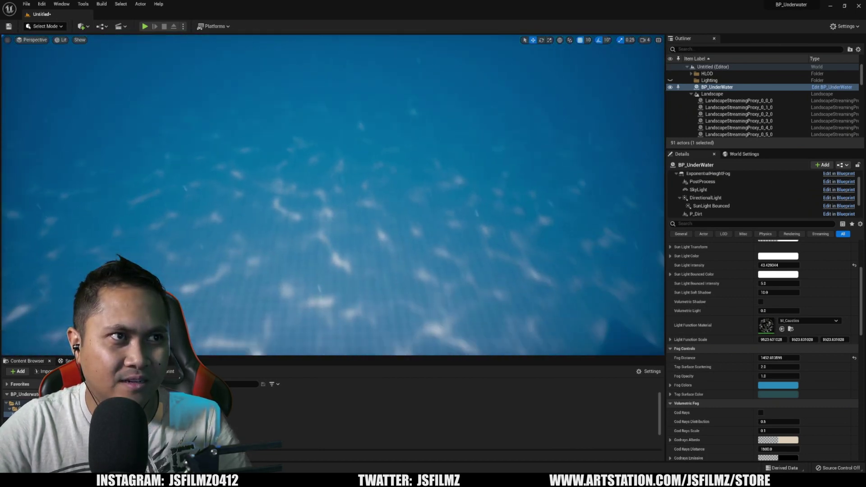
{"action": "right_click_drag", "start_coordinate": [331, 203], "coordinate": [440, 169]}
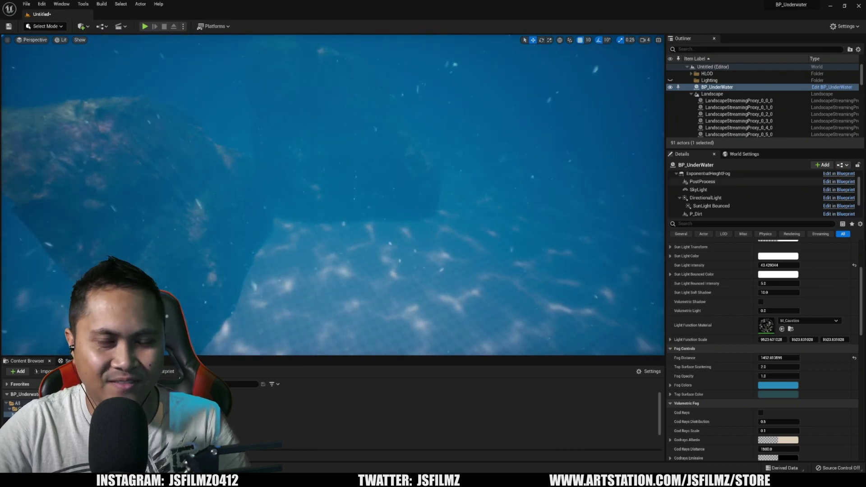
{"action": "right_click_drag", "start_coordinate": [560, 316], "coordinate": [560, 237]}
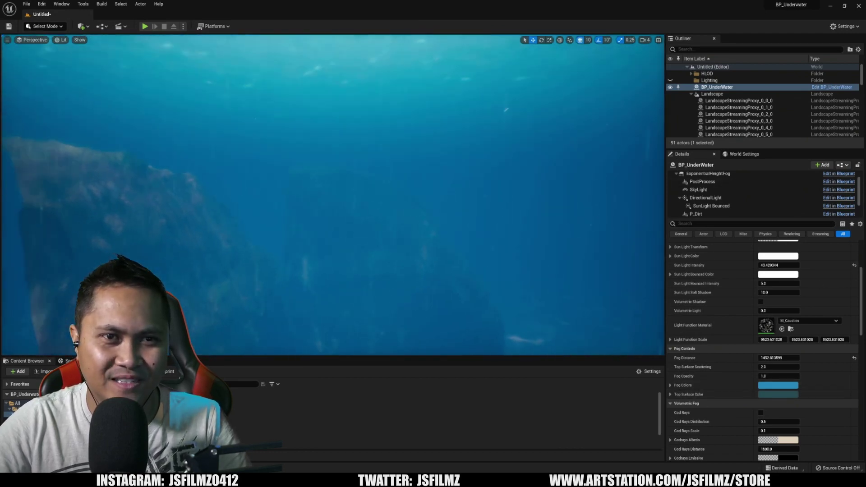
- Try another fog colour, cancel to keep the original blue, and enable God Rays
{"action": "left_click", "coordinate": [760, 388]}
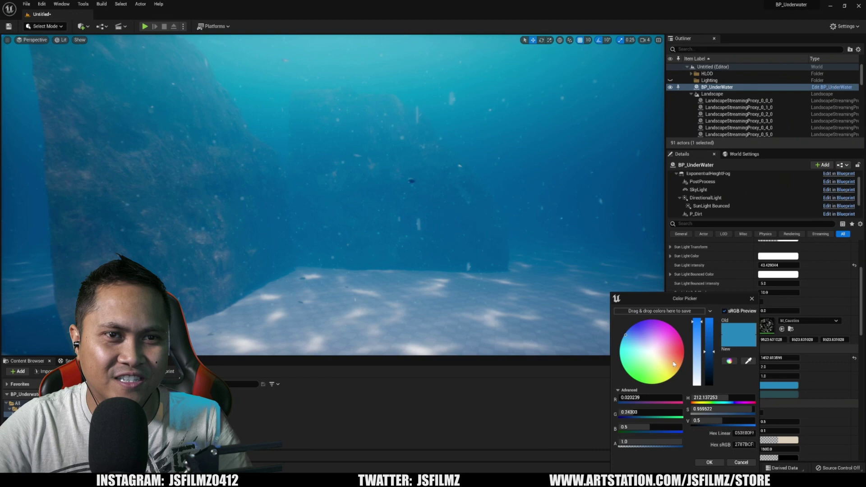
{"action": "left_click", "coordinate": [652, 352]}
{"action": "mouse_move", "coordinate": [648, 352]}
{"action": "left_mouse_down"}
{"action": "mouse_move", "coordinate": [628, 352]}
{"action": "mouse_move", "coordinate": [639, 337]}
{"action": "left_mouse_up"}
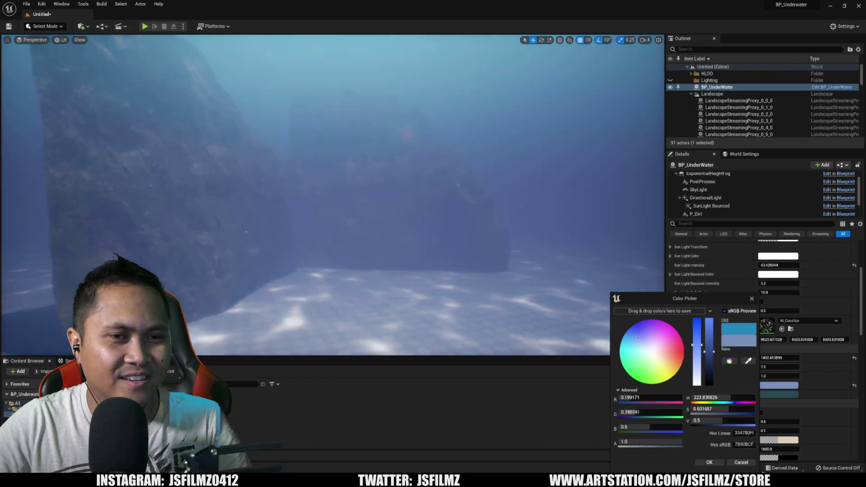
{"action": "left_click", "coordinate": [743, 463]}
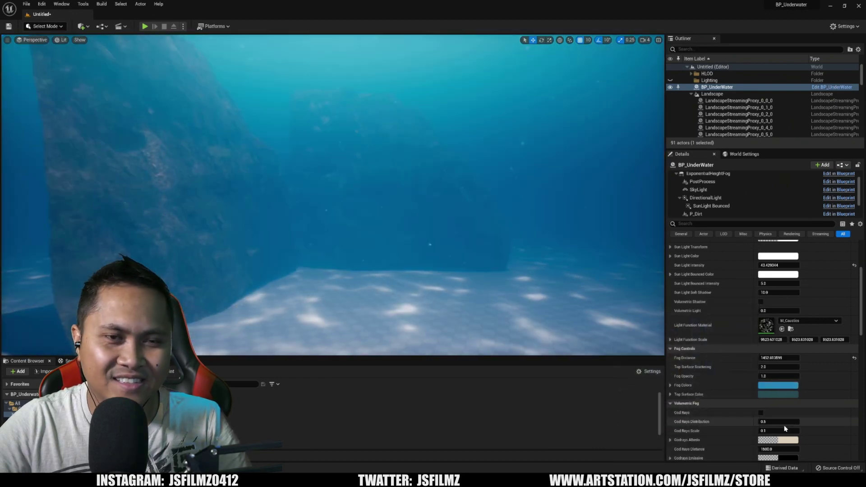
{"action": "left_click", "coordinate": [762, 414]}
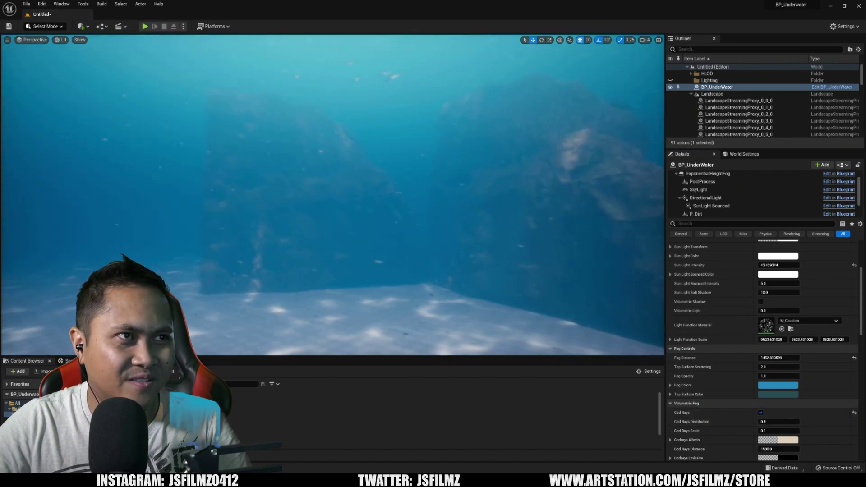
{"action": "scroll", "coordinate": [765, 365], "scroll_direction": "up", "scroll_amount": 3}
{"action": "scroll", "coordinate": [768, 325], "scroll_direction": "up", "scroll_amount": 2}
{"action": "scroll", "coordinate": [768, 325], "scroll_direction": "up", "scroll_amount": 1}
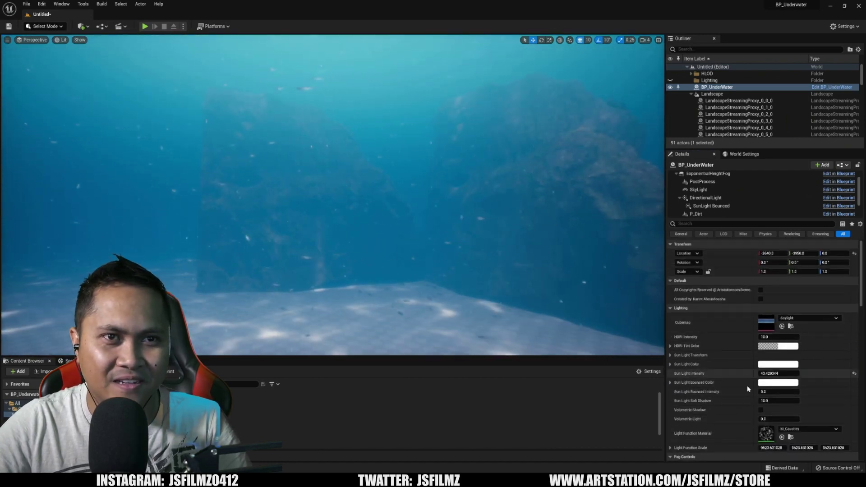
- Set Sun Light Bounced Intensity to 20
{"action": "left_click", "coordinate": [776, 392]}
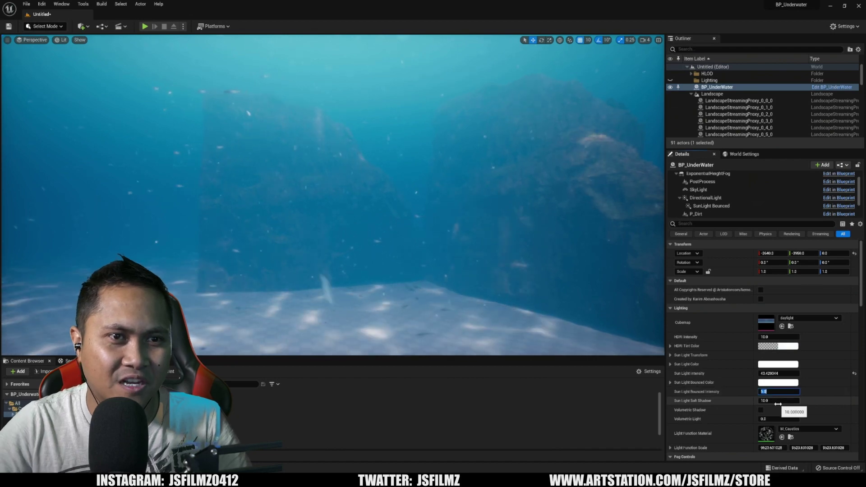
{"action": "type", "text": "20"}
{"action": "key", "text": "Return"}
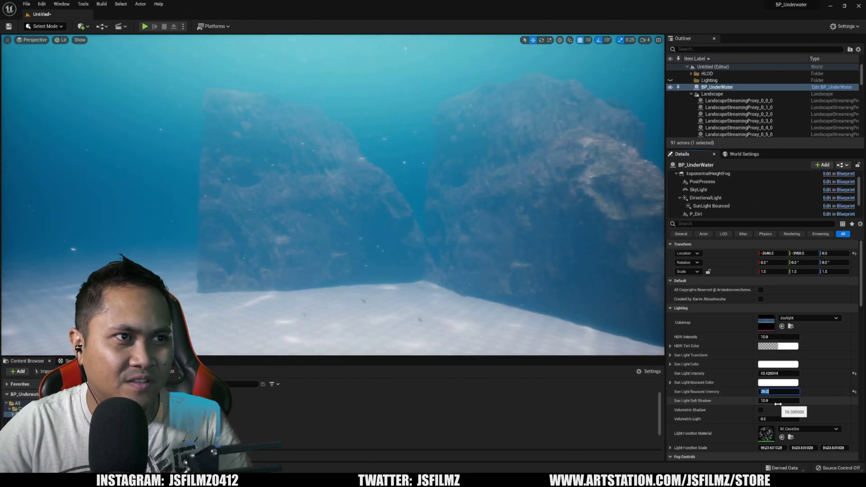
{"action": "right_click_drag", "start_coordinate": [474, 204], "coordinate": [322, 229]}
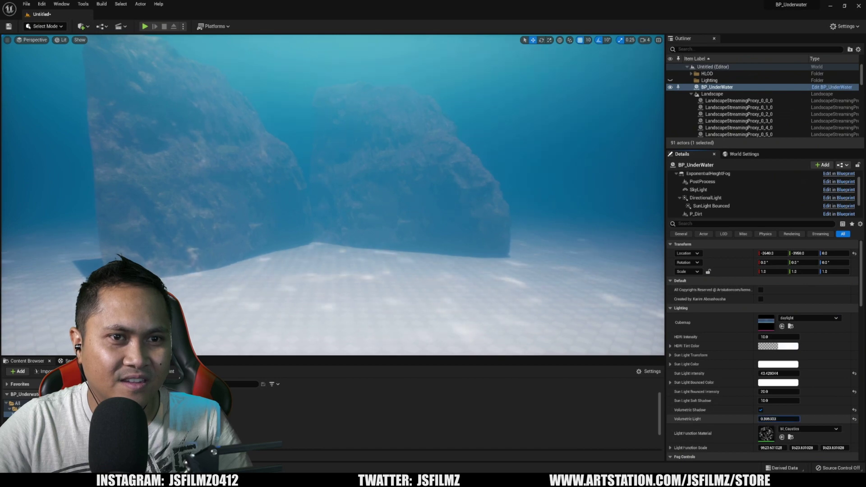
- Raise Volumetric Light intensity to about 12 and inspect the light shafts
{"action": "left_click_drag", "start_coordinate": [765, 419], "coordinate": [795, 419]}
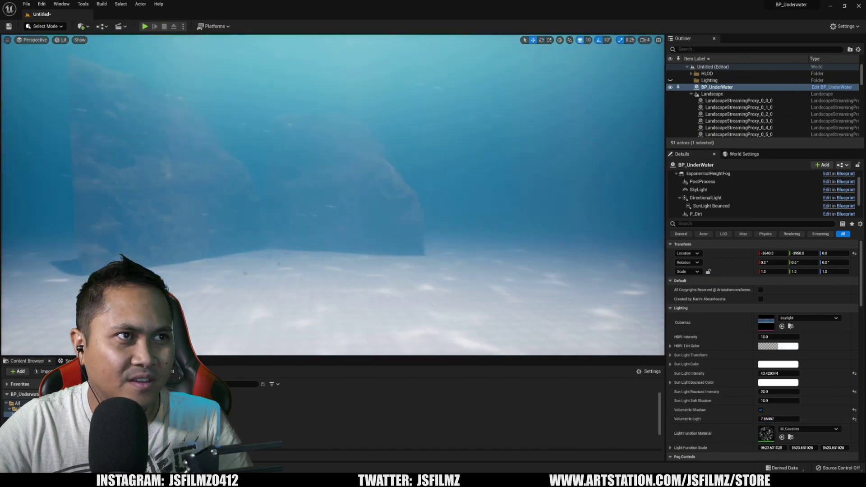
{"action": "right_click_drag", "start_coordinate": [332, 203], "coordinate": [203, 203]}
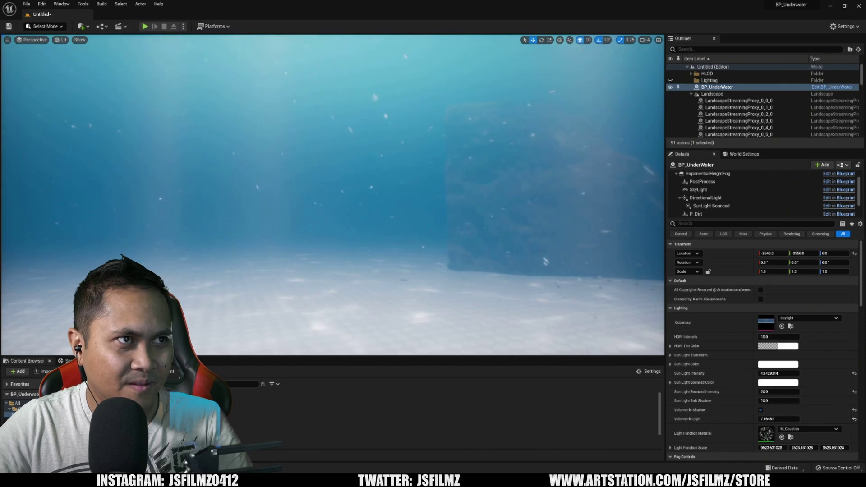
{"action": "right_click_drag", "start_coordinate": [544, 261], "coordinate": [473, 261]}
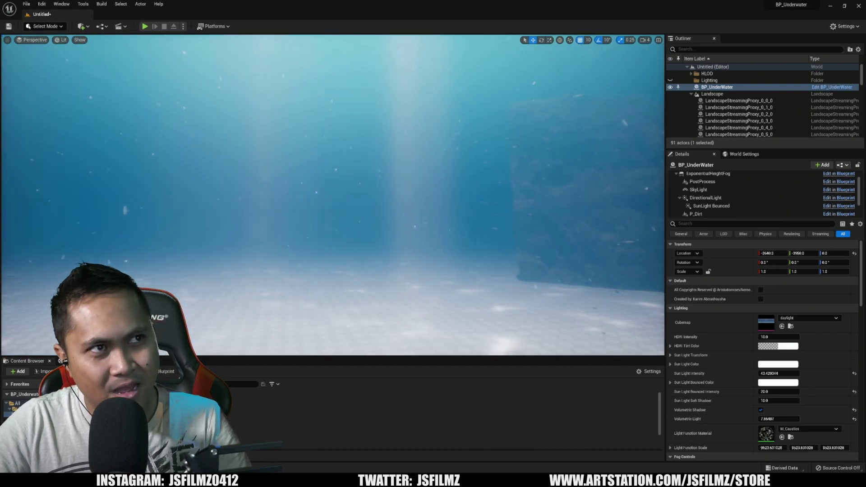
{"action": "right_click_drag", "start_coordinate": [529, 260], "coordinate": [407, 261]}
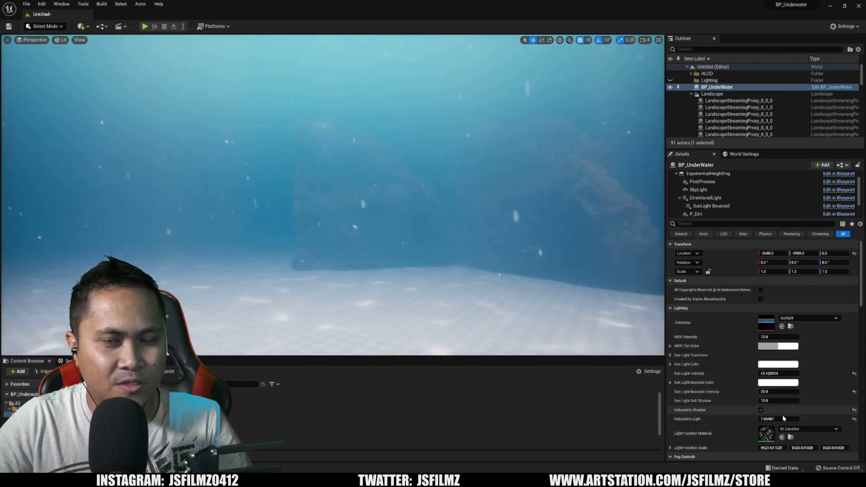
{"action": "left_click_drag", "start_coordinate": [776, 419], "coordinate": [772, 419]}
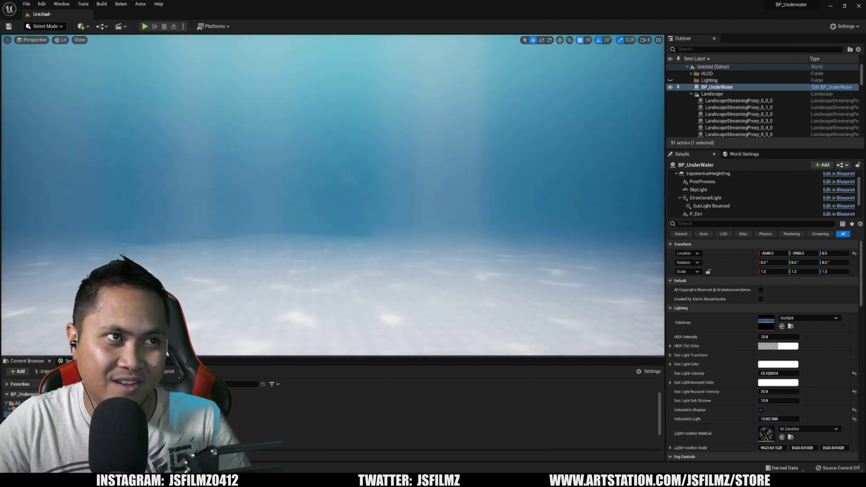
{"action": "right_click_drag", "start_coordinate": [332, 203], "coordinate": [332, 101]}
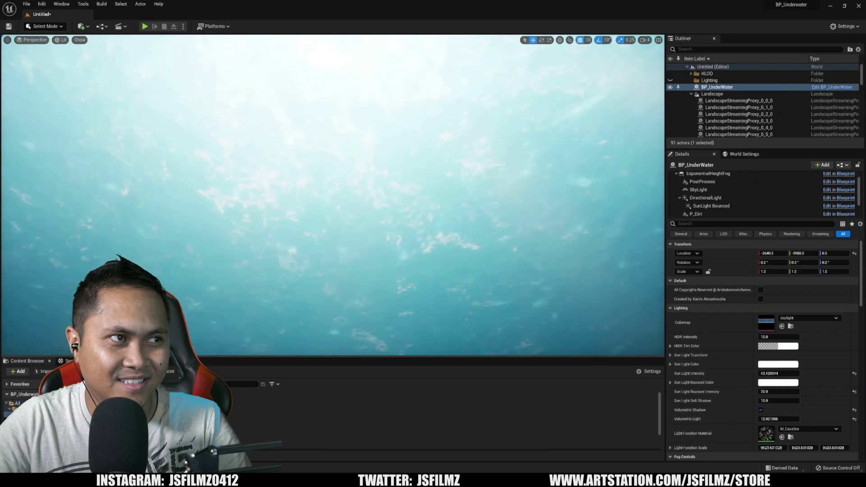
{"action": "right_click_drag", "start_coordinate": [332, 136], "coordinate": [332, 271]}
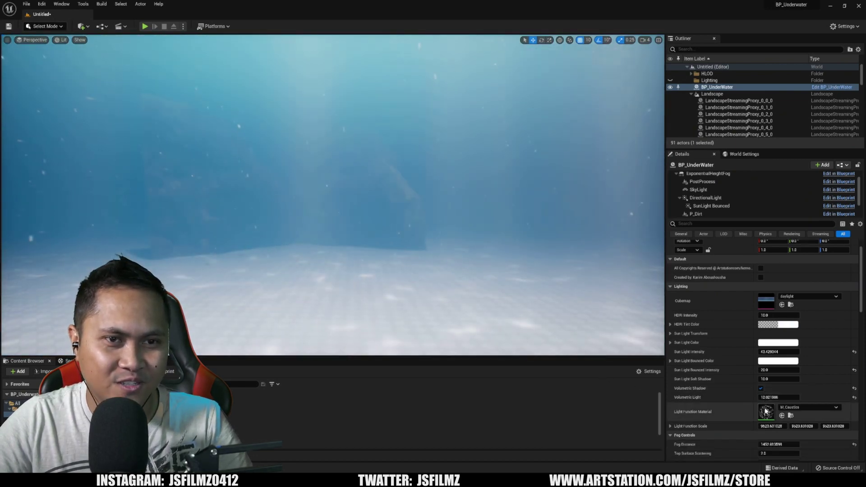
{"action": "scroll", "coordinate": [765, 372], "scroll_direction": "down", "scroll_amount": 3}
{"action": "scroll", "coordinate": [765, 410], "scroll_direction": "down", "scroll_amount": 2}
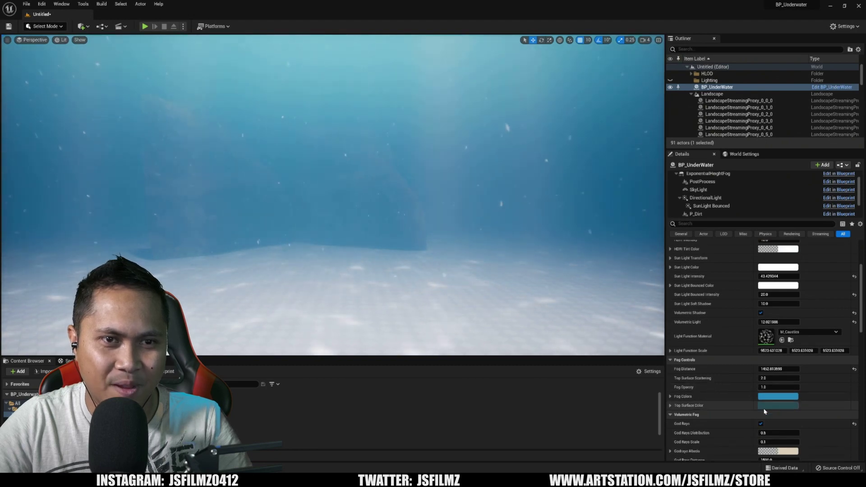
- Lower the God Rays Distribution in Volumetric Fog from 0.5 to about 0.22
{"action": "left_click_drag", "start_coordinate": [765, 411], "coordinate": [786, 411]}
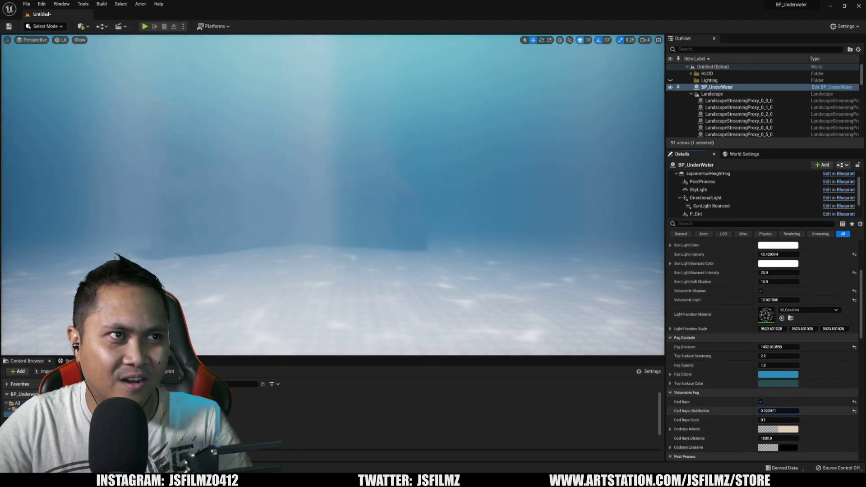